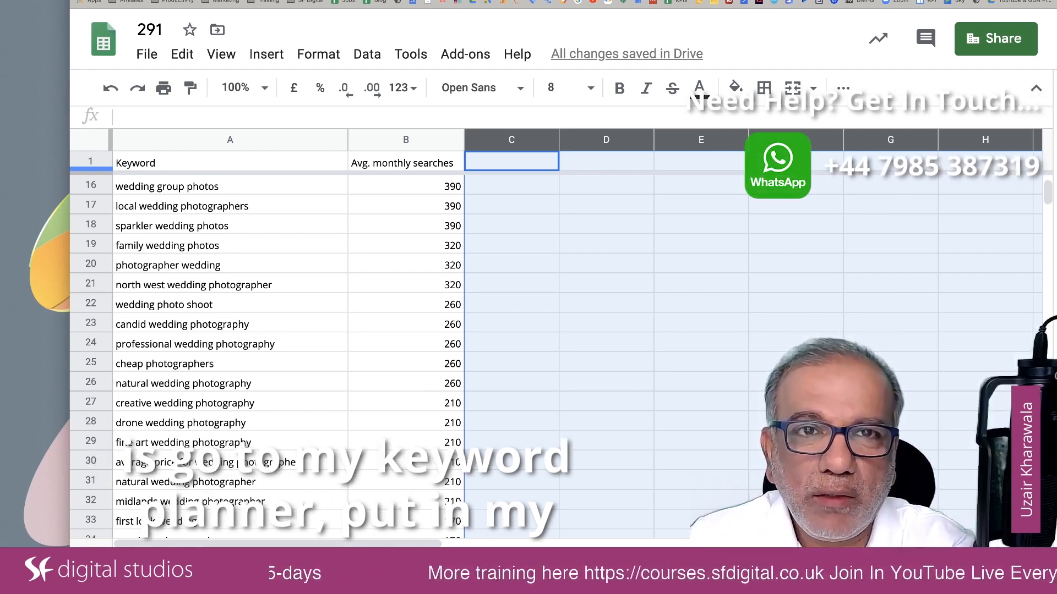
# - Switch to the Google Ads keyword plan, examine the keyword ideas for "wedding photographer", and return to the 291 spreadsheet
pyautogui.hotkey('ctrl', 'Tab')
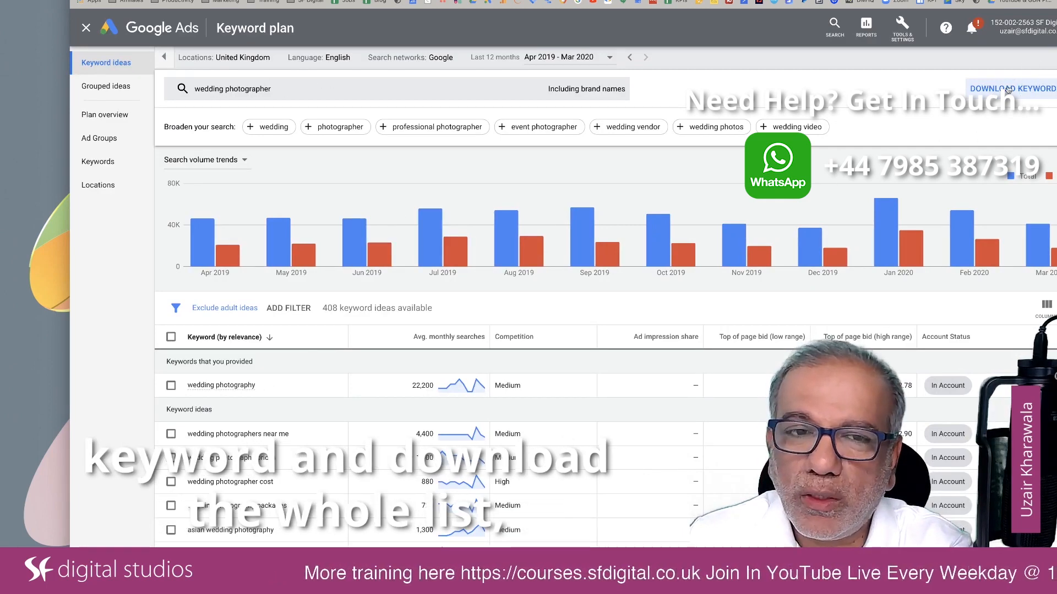
pyautogui.scroll(-10, 472, 448)
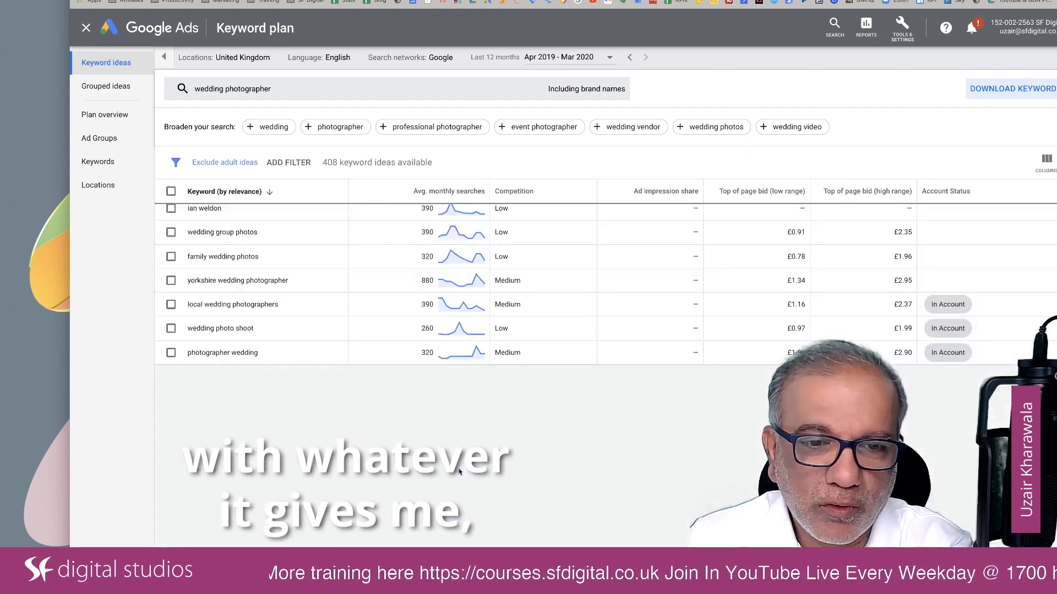
pyautogui.scroll(10, 459, 472)
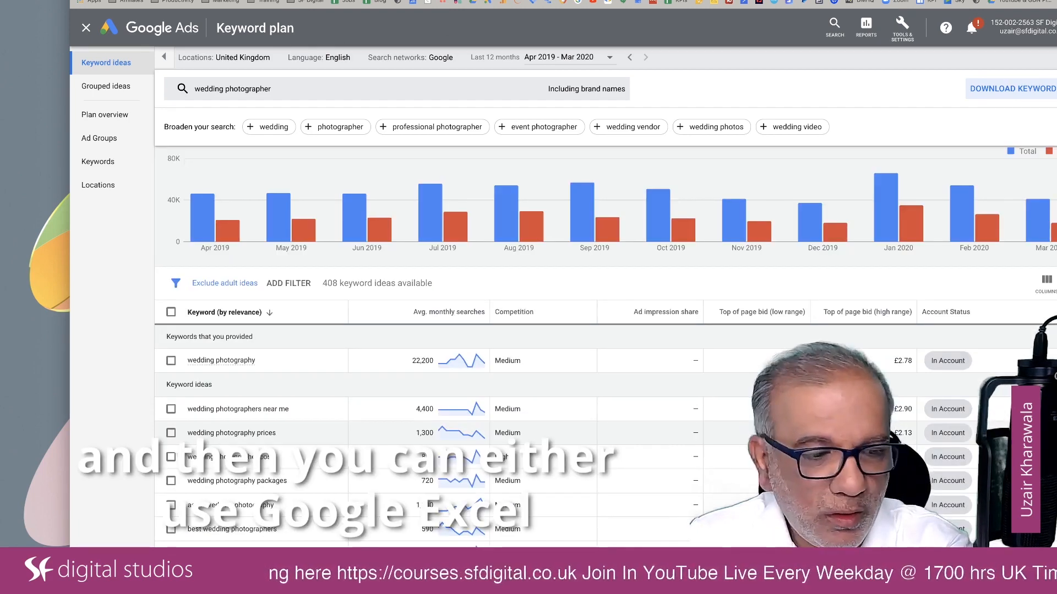
pyautogui.hotkey('ctrl', 'Tab')
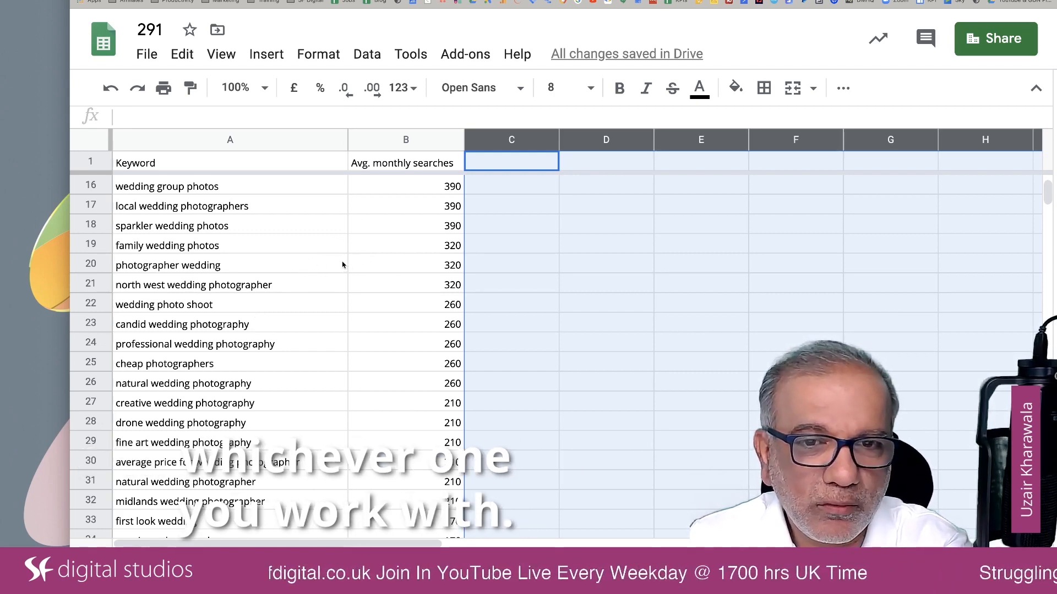
pyautogui.click(147, 54)
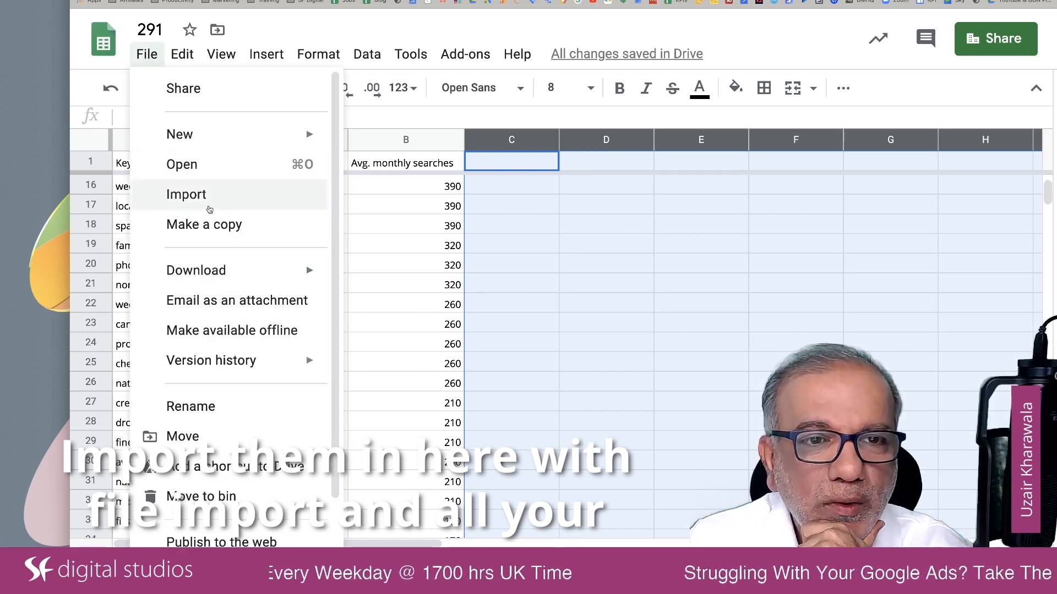
pyautogui.click(569, 234)
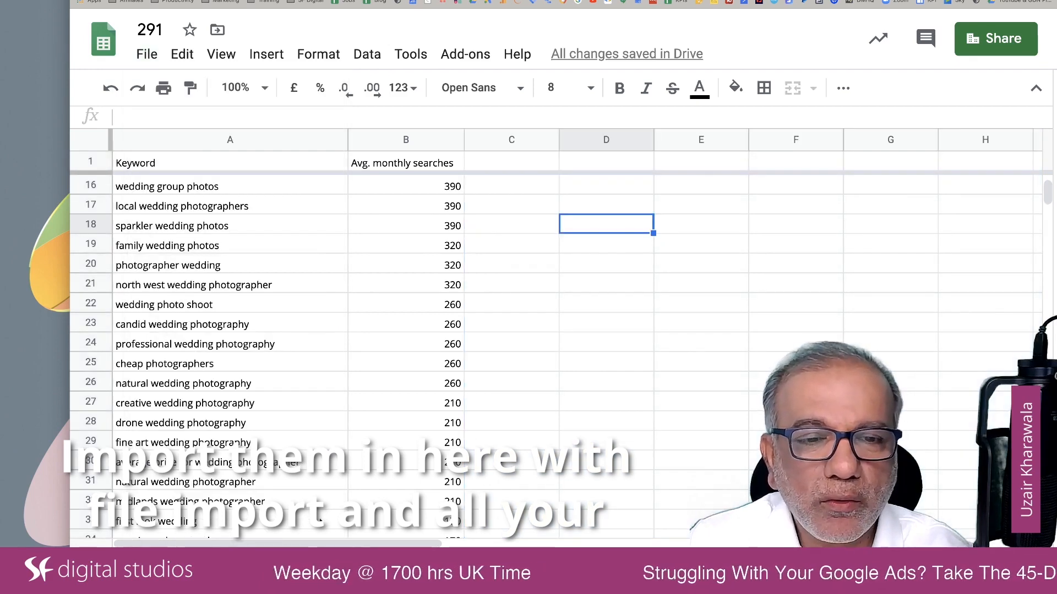
pyautogui.scroll(-3, 384, 224)
pyautogui.scroll(7, 569, 235)
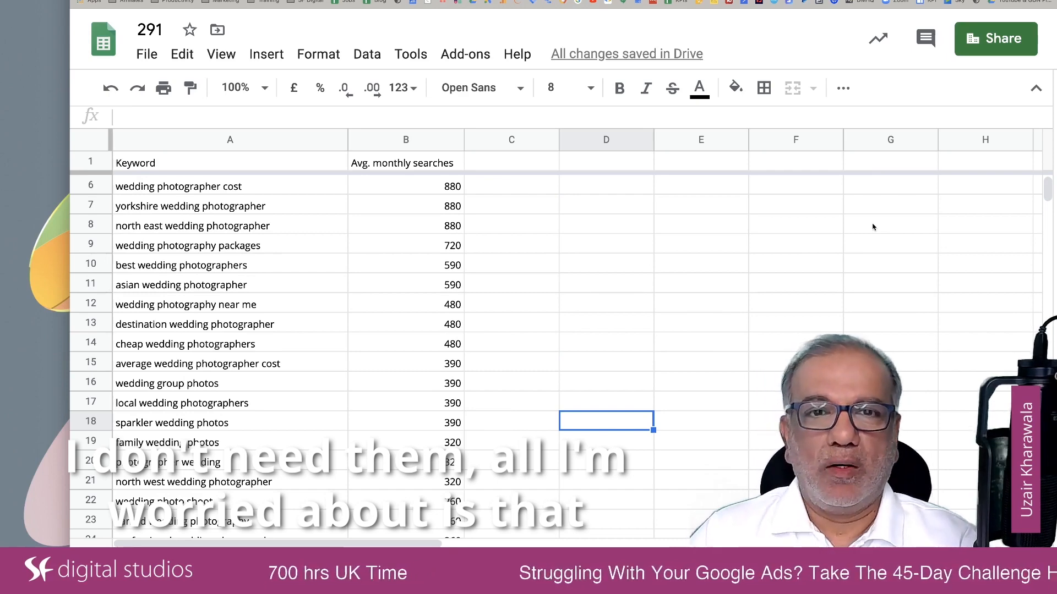
# - Examine the keyword and average monthly searches columns down to the end of the list to see how many keywords there are
pyautogui.click(201, 190)
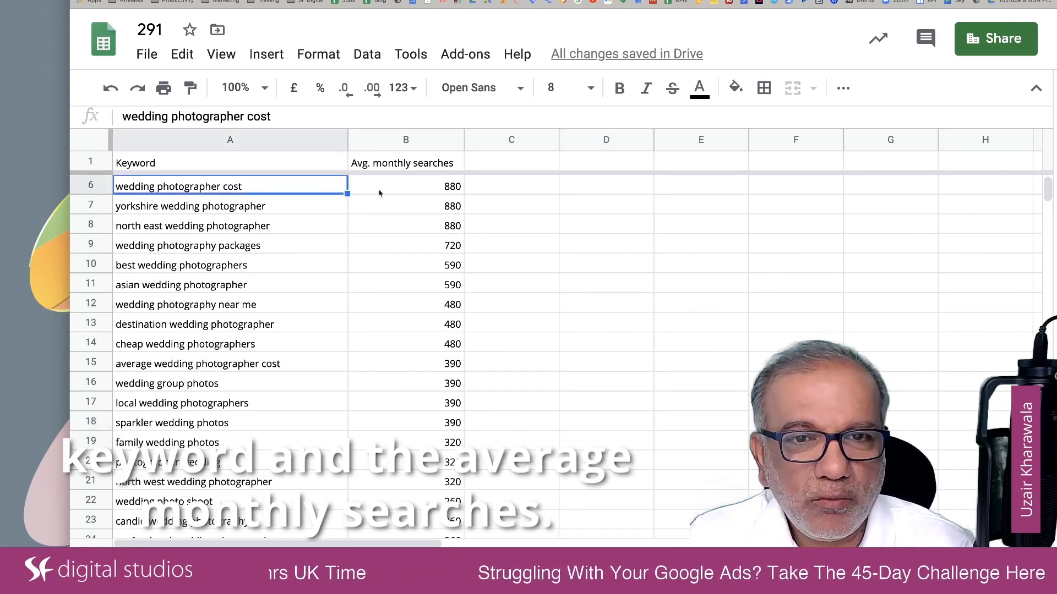
pyautogui.click(447, 188)
pyautogui.scroll(-15, 442, 420)
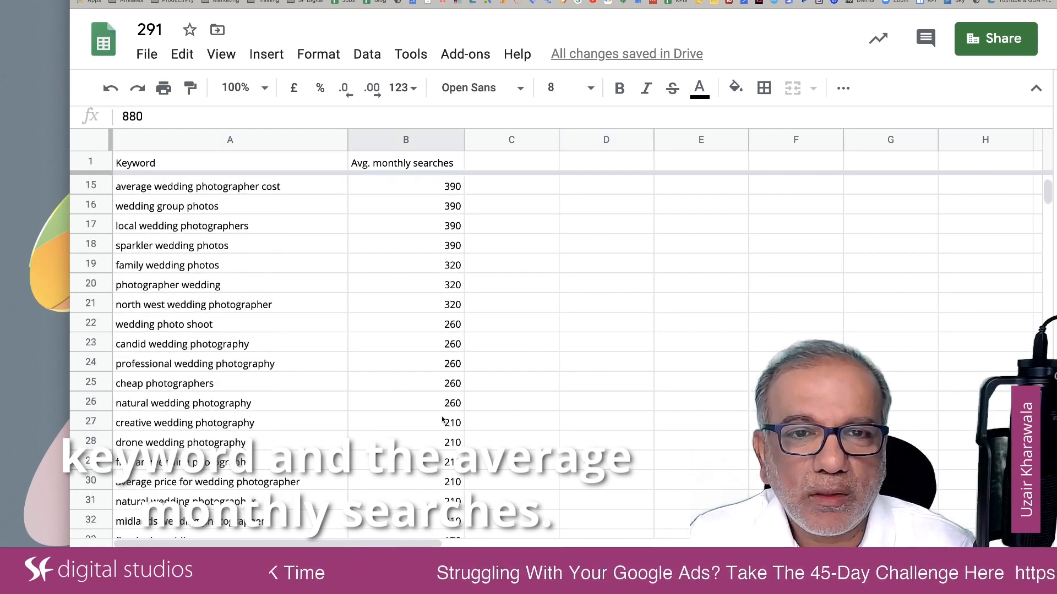
pyautogui.scroll(-12, 442, 420)
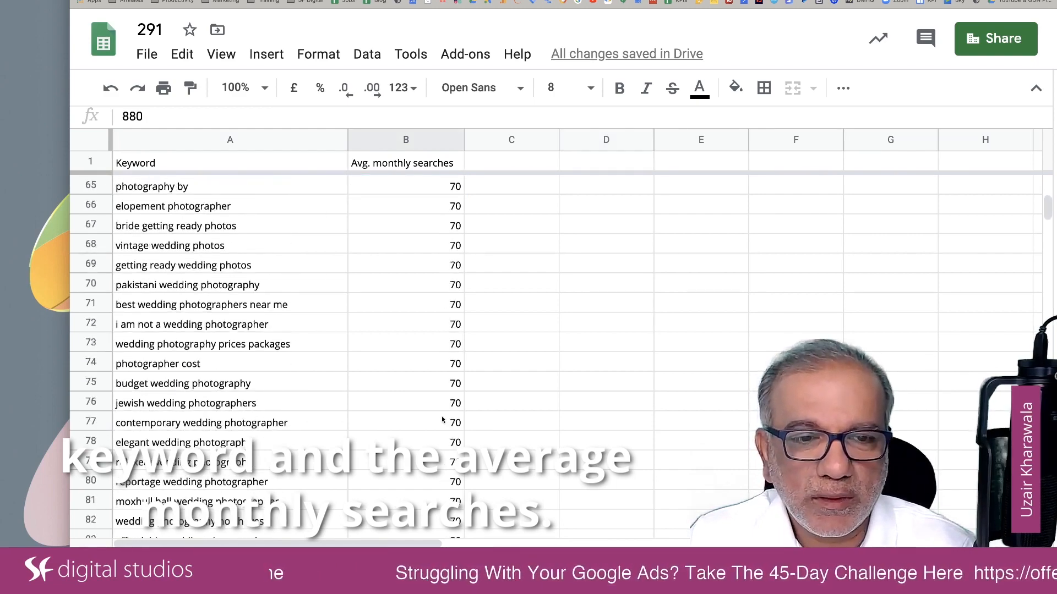
pyautogui.scroll(-20, 442, 420)
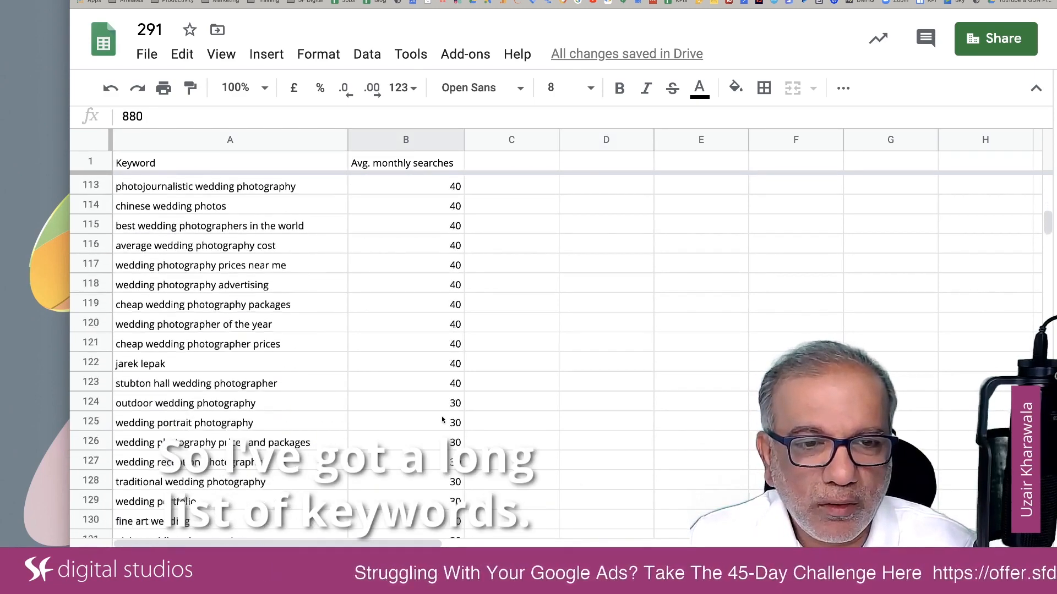
pyautogui.scroll(-20, 442, 420)
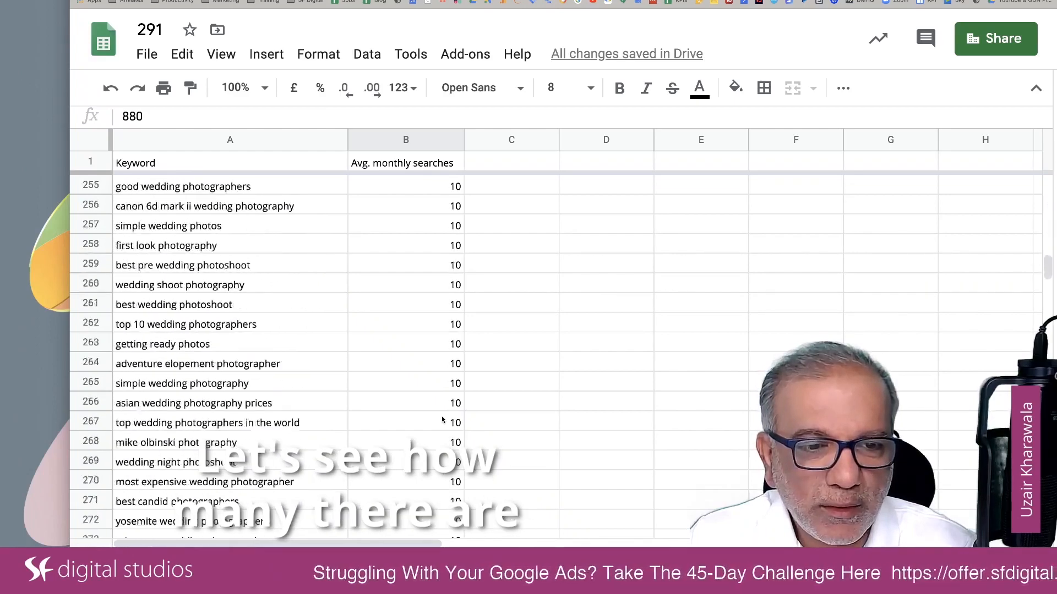
pyautogui.scroll(-10, 442, 420)
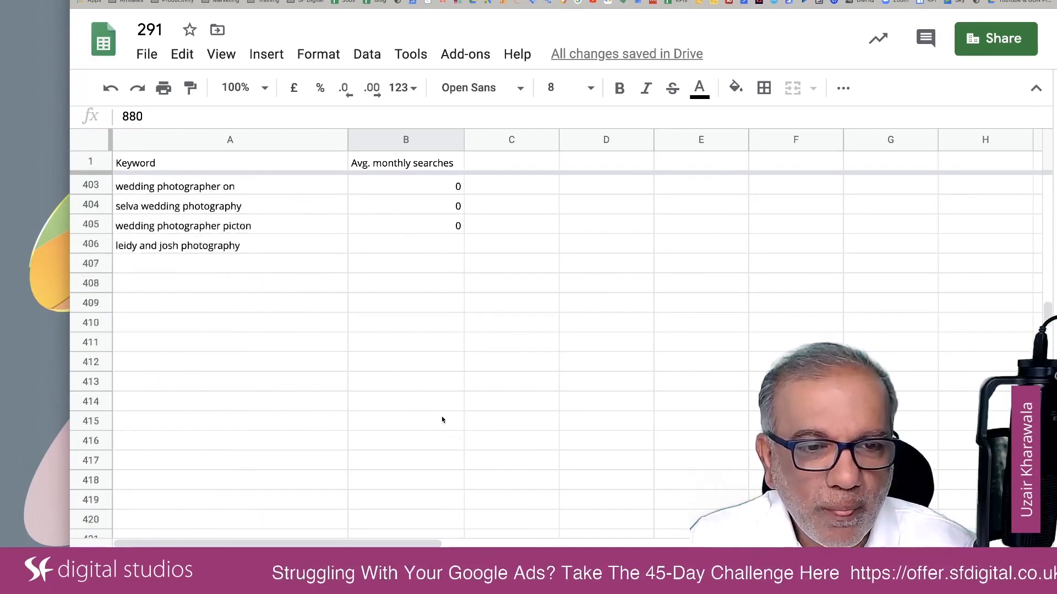
pyautogui.scroll(4, 442, 420)
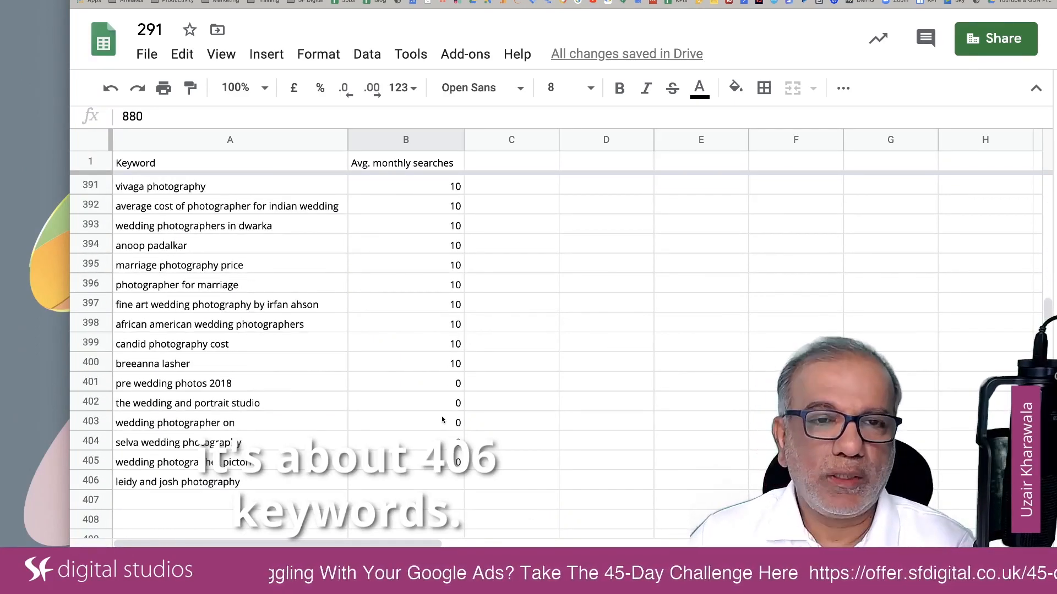
pyautogui.scroll(20, 442, 420)
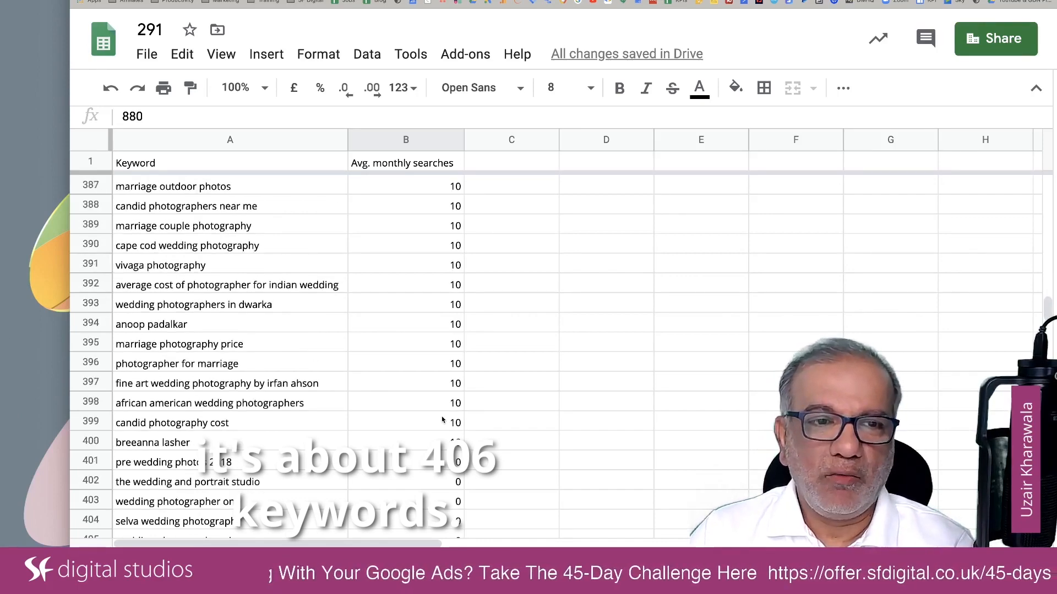
pyautogui.scroll(20, 442, 420)
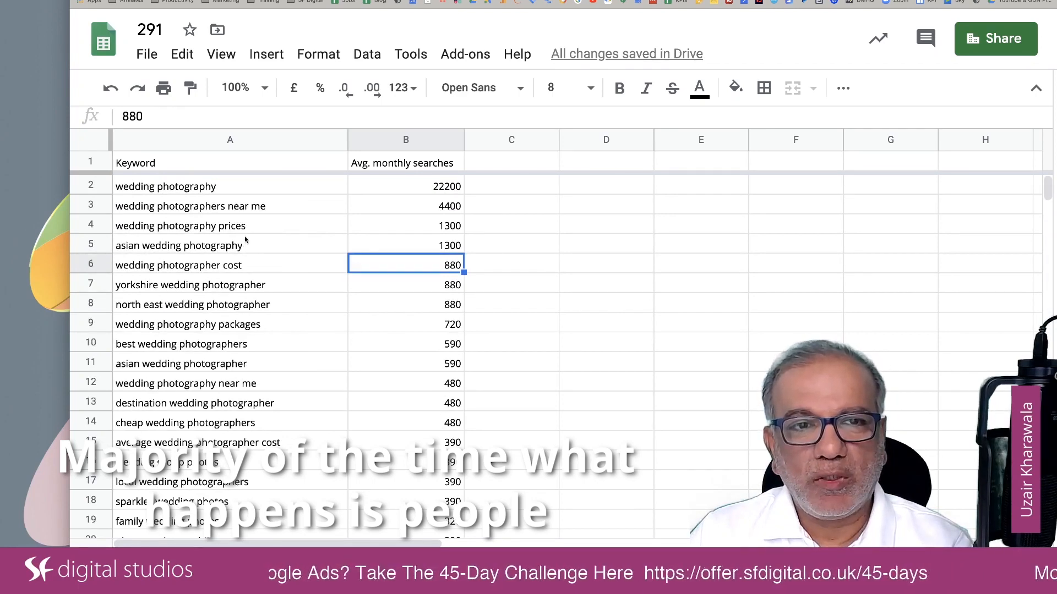
# - Highlight the keywords in A2:A18 and compare them with the rest of the list to look for related terms
pyautogui.click(248, 187)
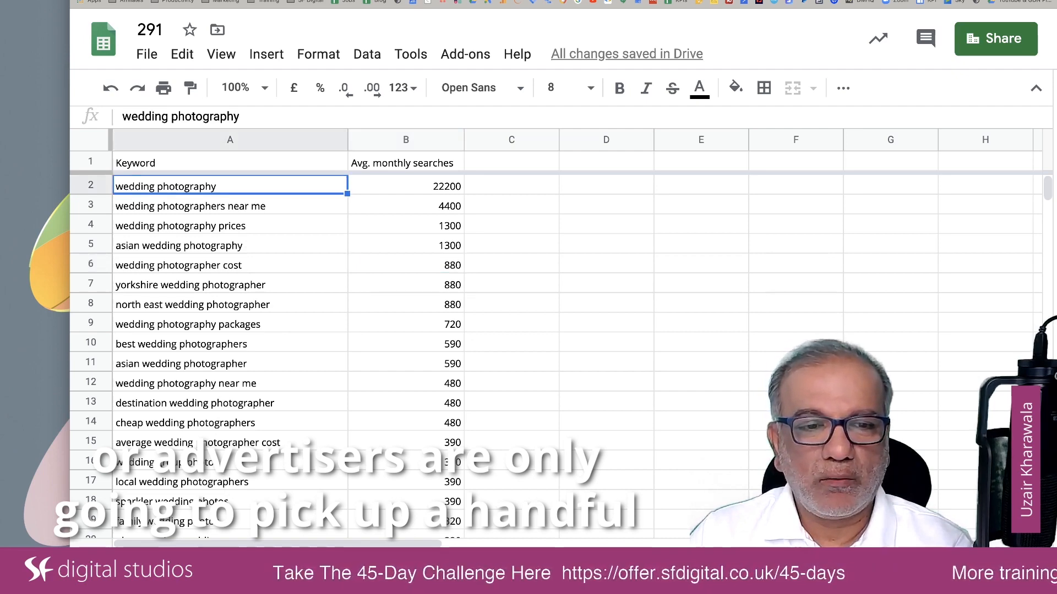
pyautogui.keyDown('shift'); pyautogui.click(165, 501); pyautogui.keyUp('shift')
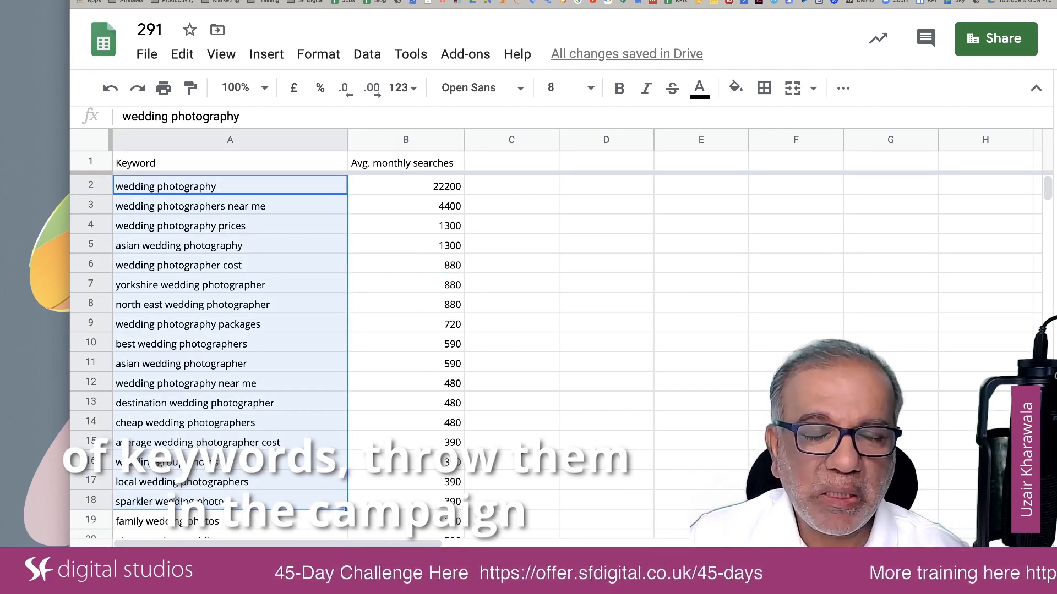
pyautogui.scroll(-20, 275, 330)
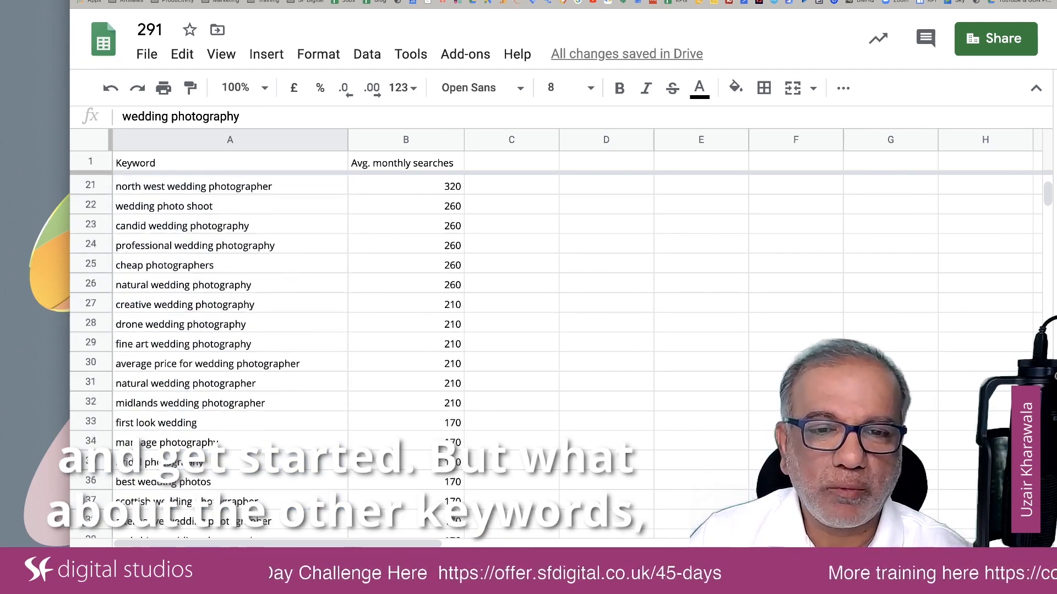
pyautogui.scroll(-1, 276, 331)
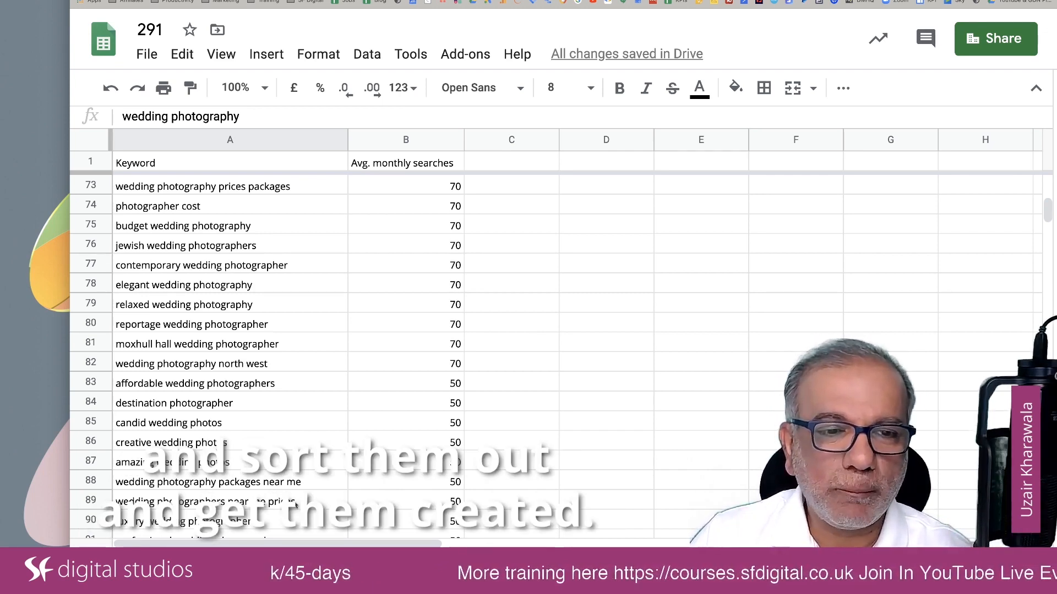
pyautogui.scroll(20, 357, 347)
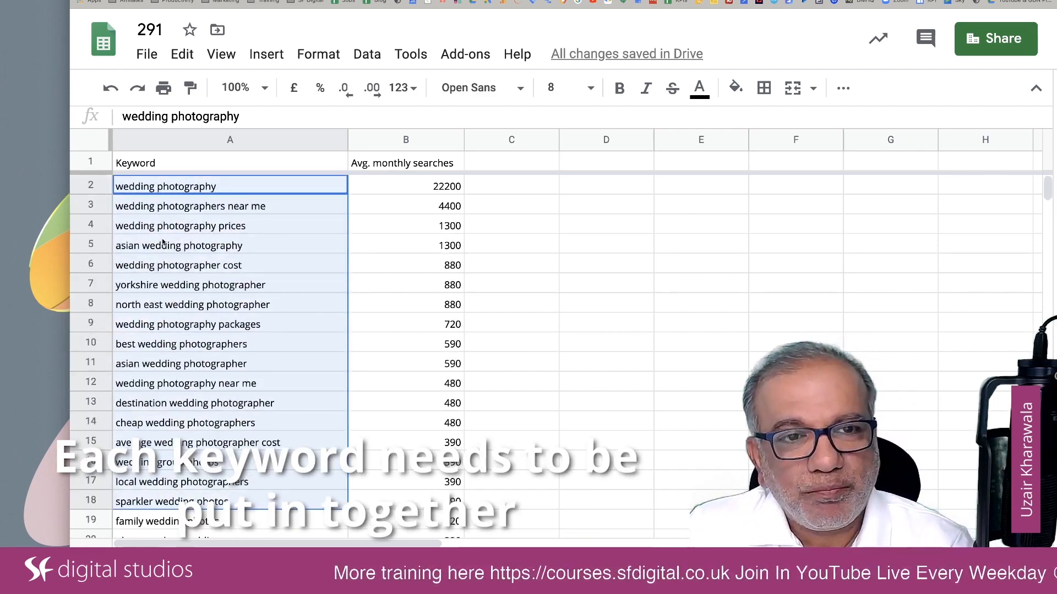
pyautogui.click(181, 188)
pyautogui.click(202, 226)
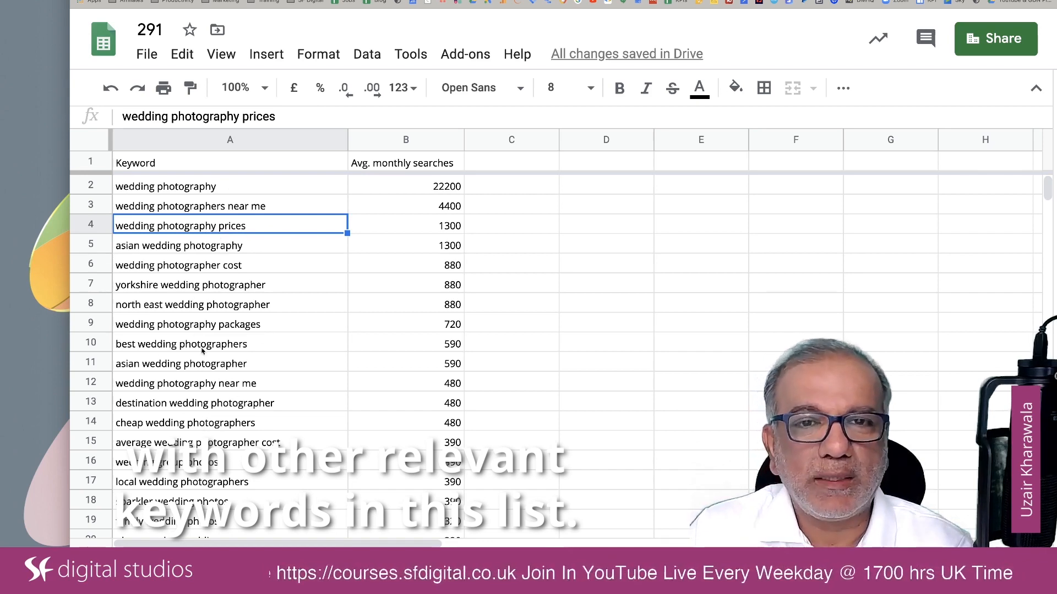
# - Copy all keywords with their average monthly searches, without the header row, into the campaign sheet starting at cell A3
pyautogui.click(177, 136)
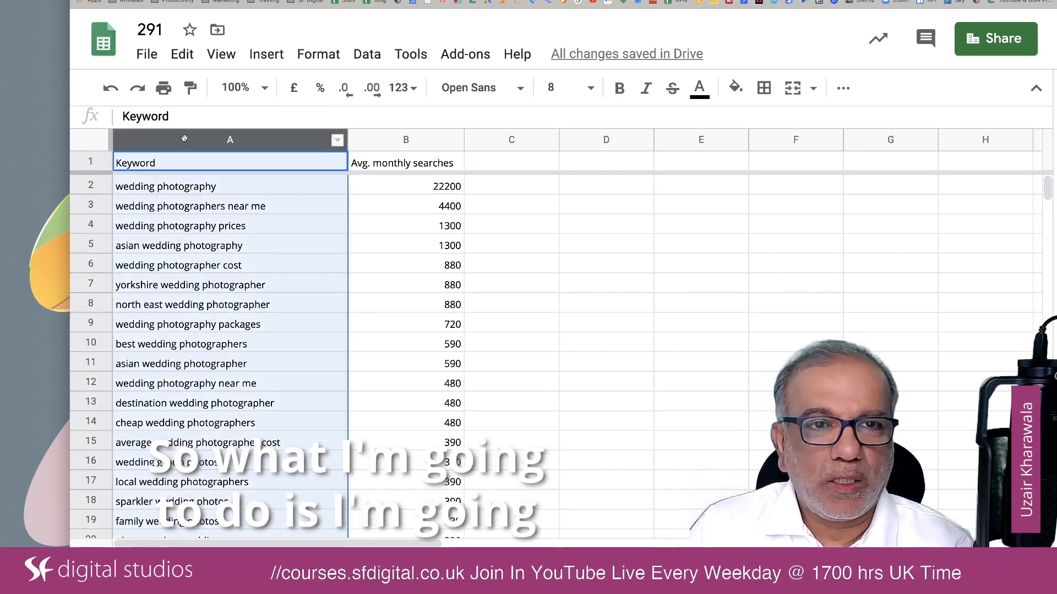
pyautogui.keyDown('shift'); pyautogui.click(389, 141); pyautogui.keyUp('shift')
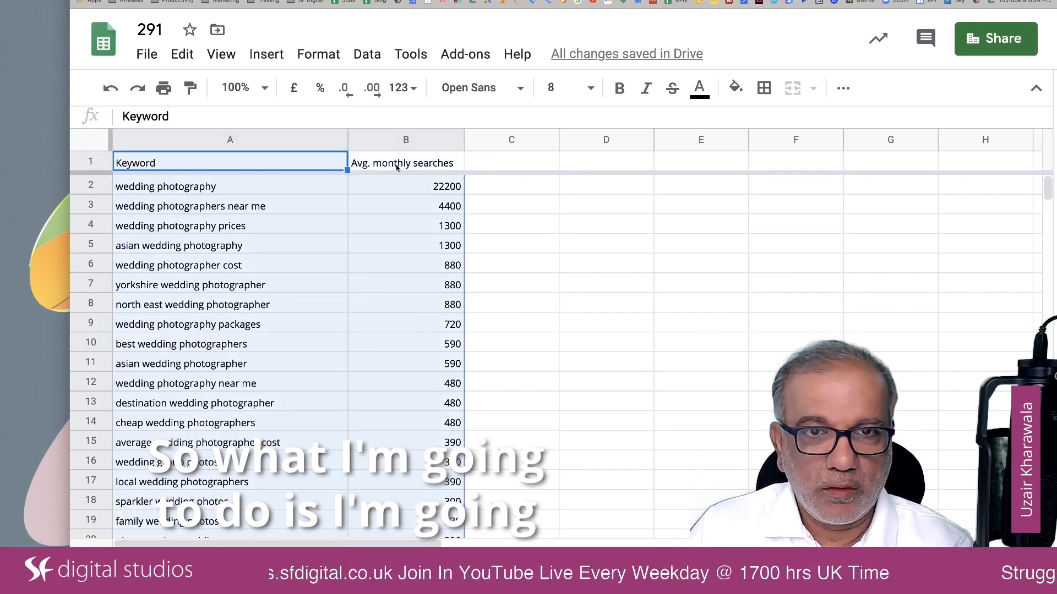
pyautogui.press('Return')
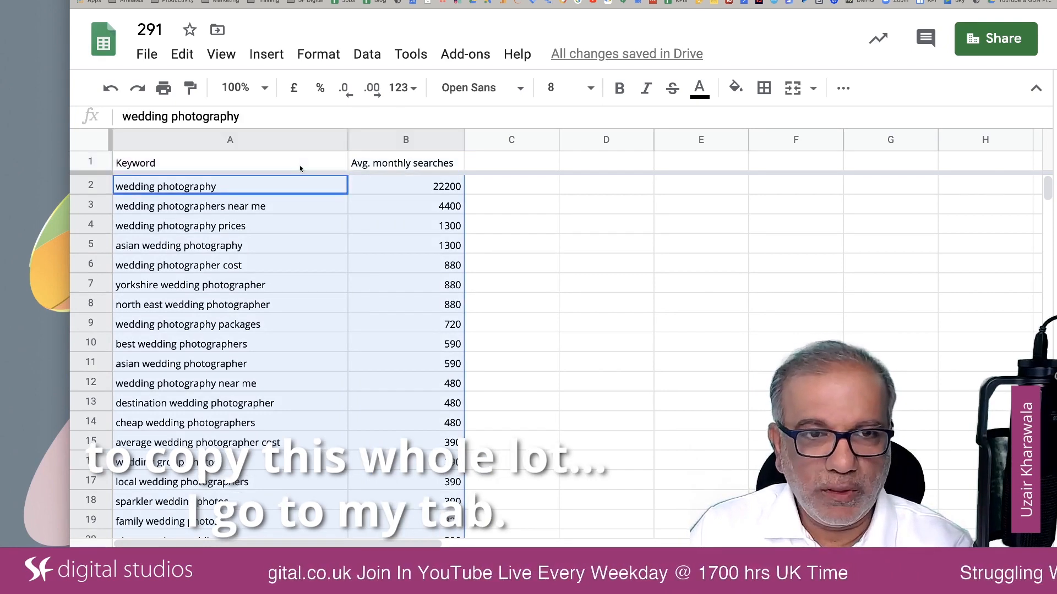
pyautogui.hotkey('ctrl', 'c')
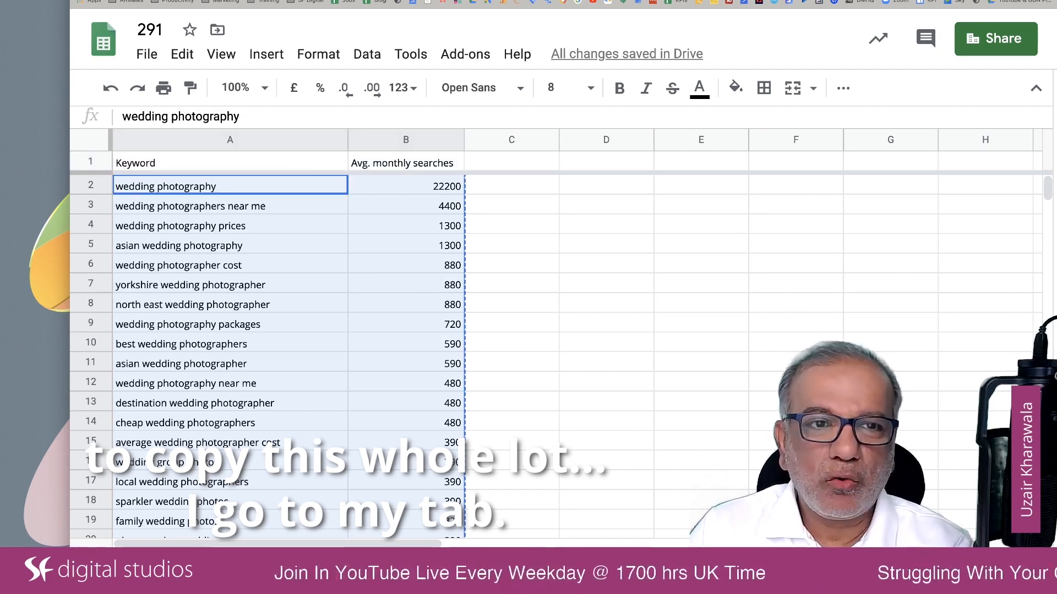
pyautogui.click(220, 560)
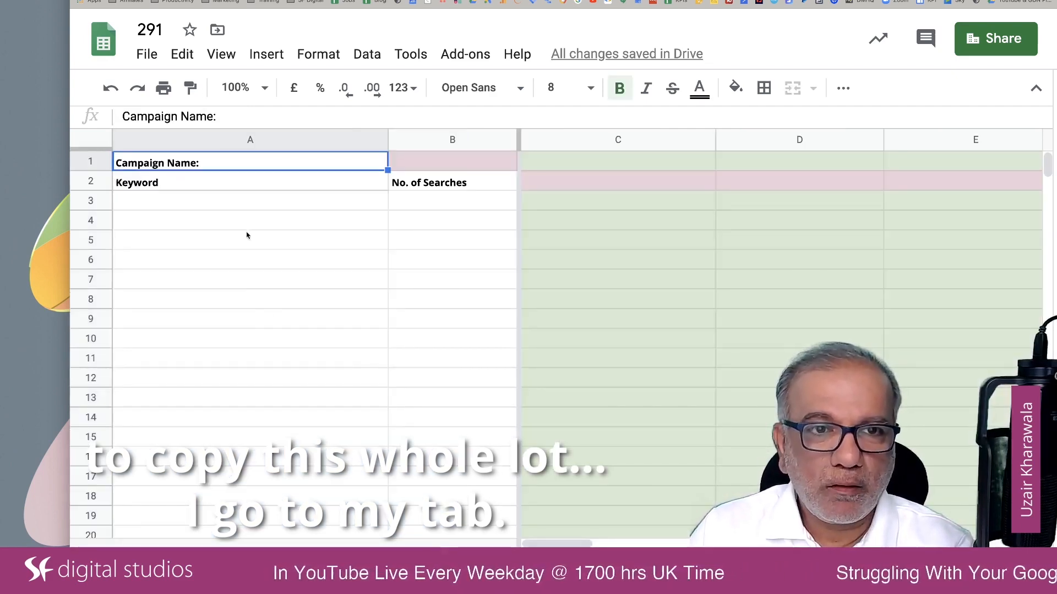
pyautogui.click(256, 199)
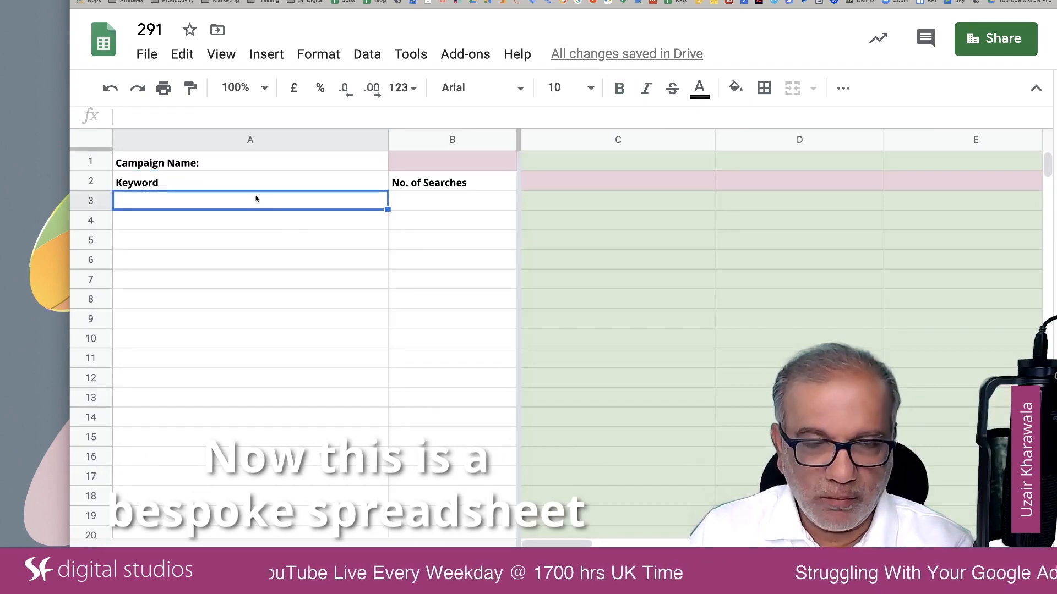
pyautogui.hotkey('ctrl', 'v')
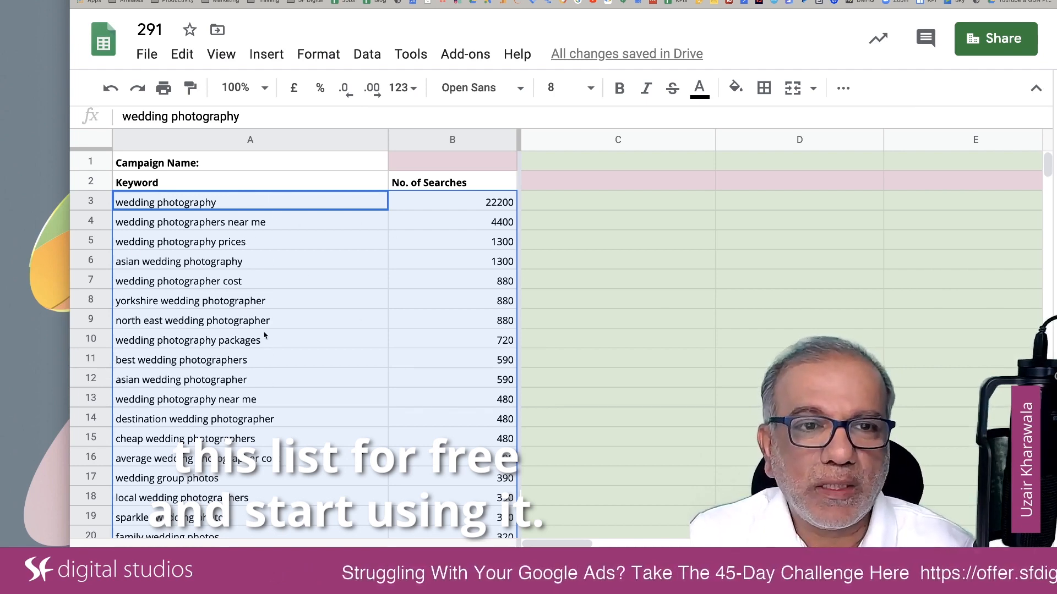
# - Select the first pink header cell, C2, beside the No. of Searches column
pyautogui.click(614, 188)
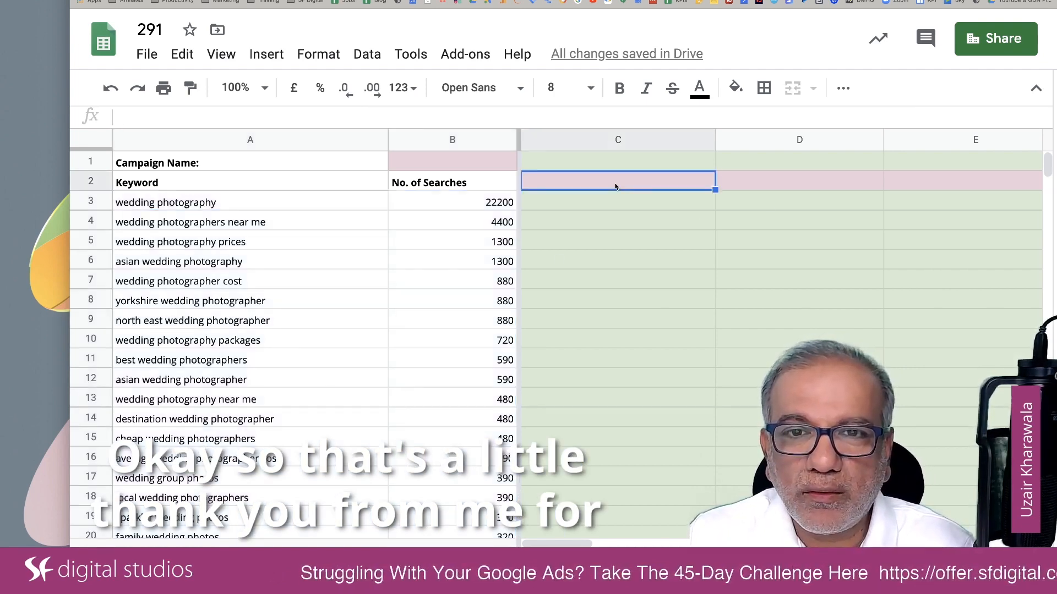